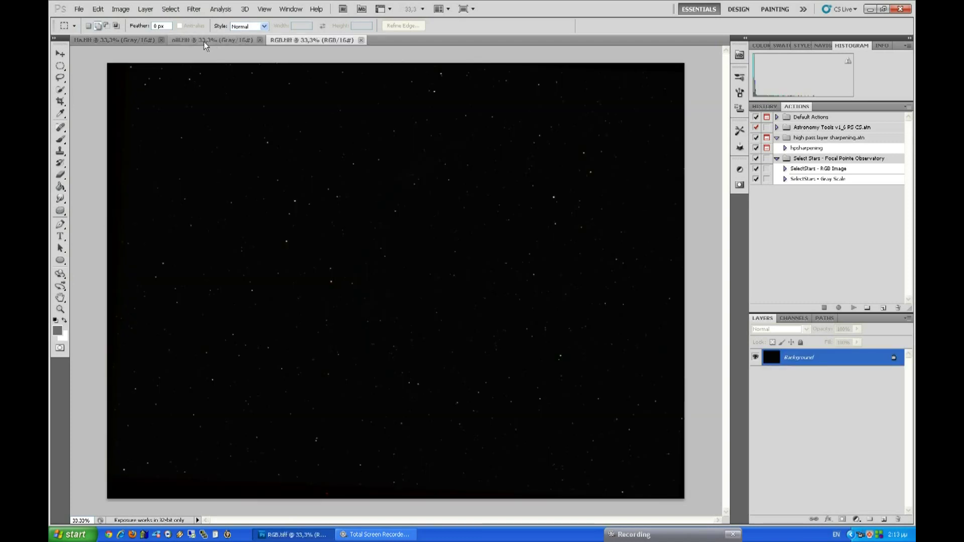
- Look through the open oIII, Ha and RGB images, finishing with Ha.tiff as the active document
click(204, 42)
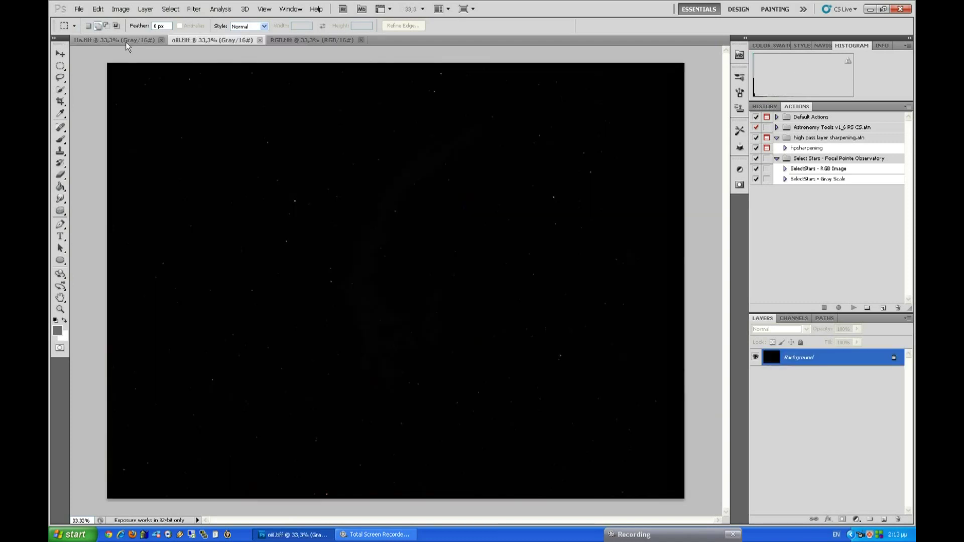
click(114, 38)
click(197, 38)
click(310, 38)
click(115, 40)
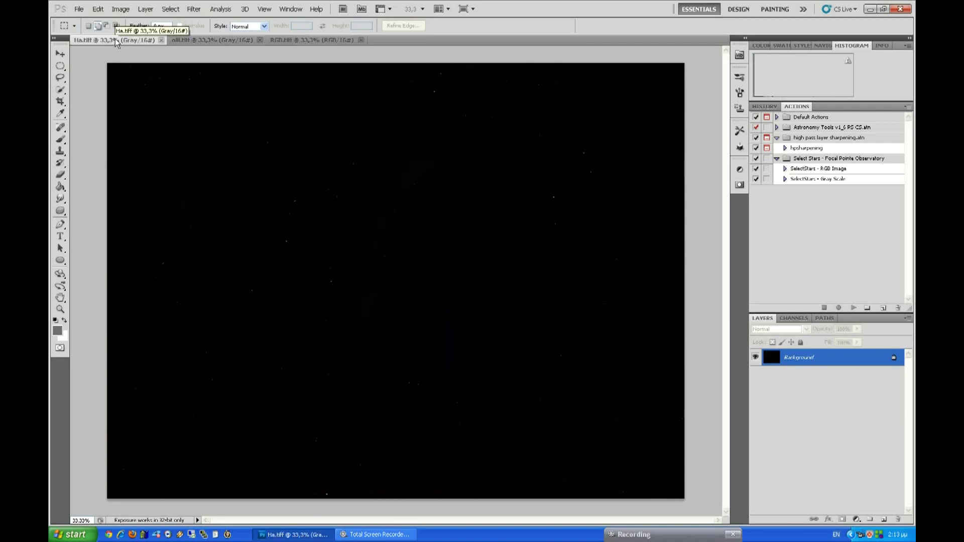
- Apply a Levels adjustment to Ha.tiff that raises the midtone input level to about 4.9
click(120, 11)
mouse_move(193, 32)
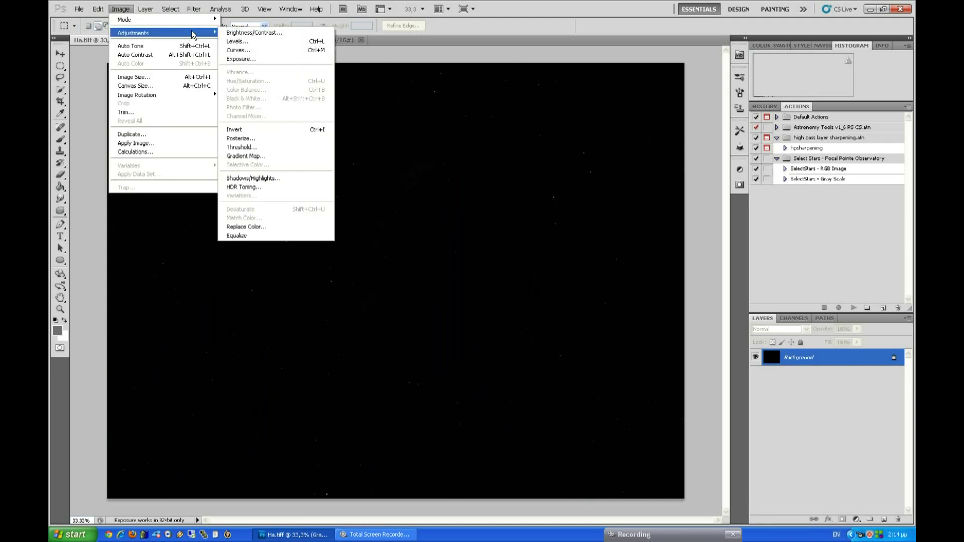
click(237, 41)
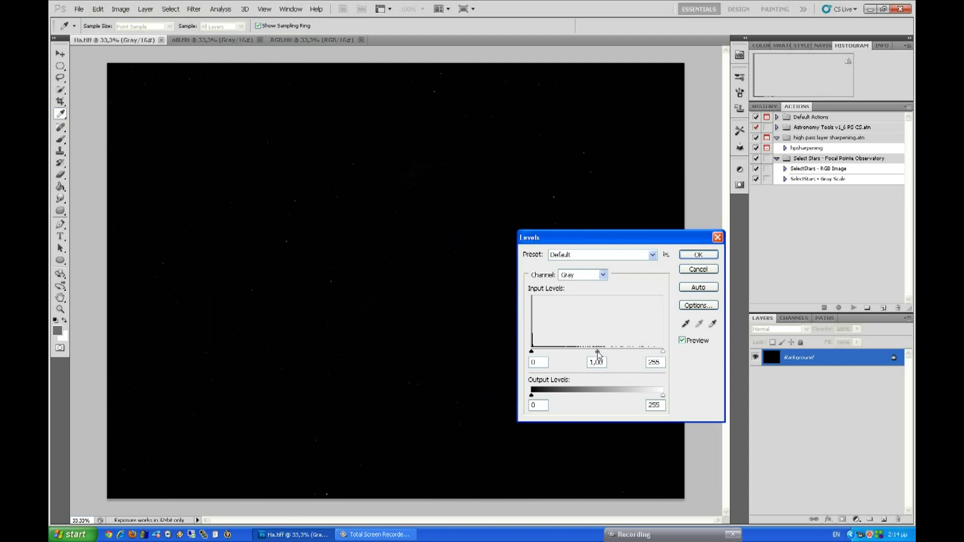
drag(597, 351, 536, 350)
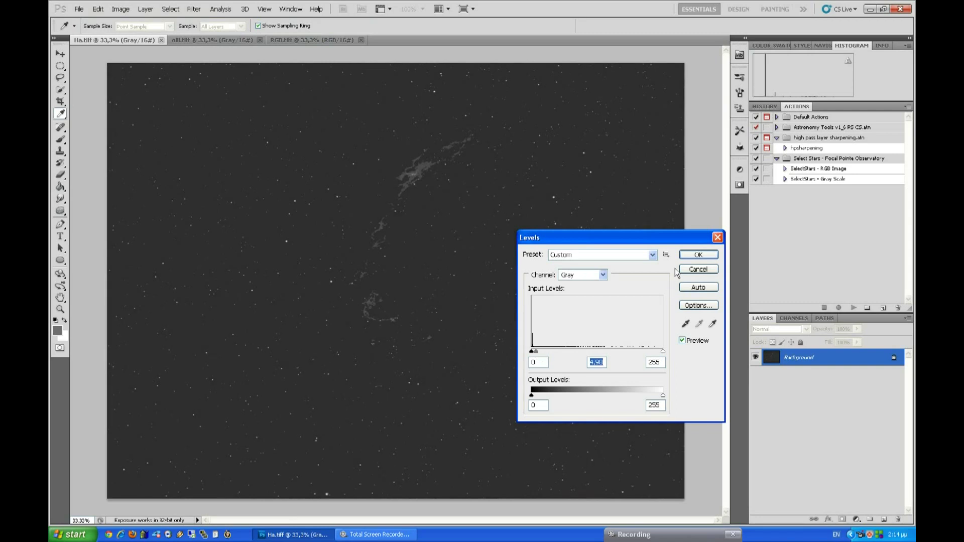
click(686, 255)
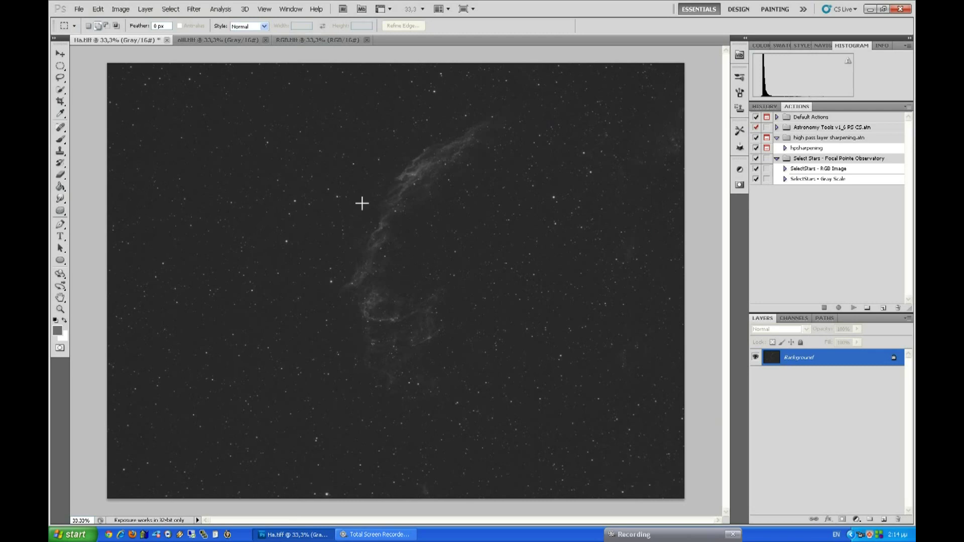
- Stretch the Ha image again with a Levels adjustment, using a black input level of 14 and midtones of about 2.51
click(122, 11)
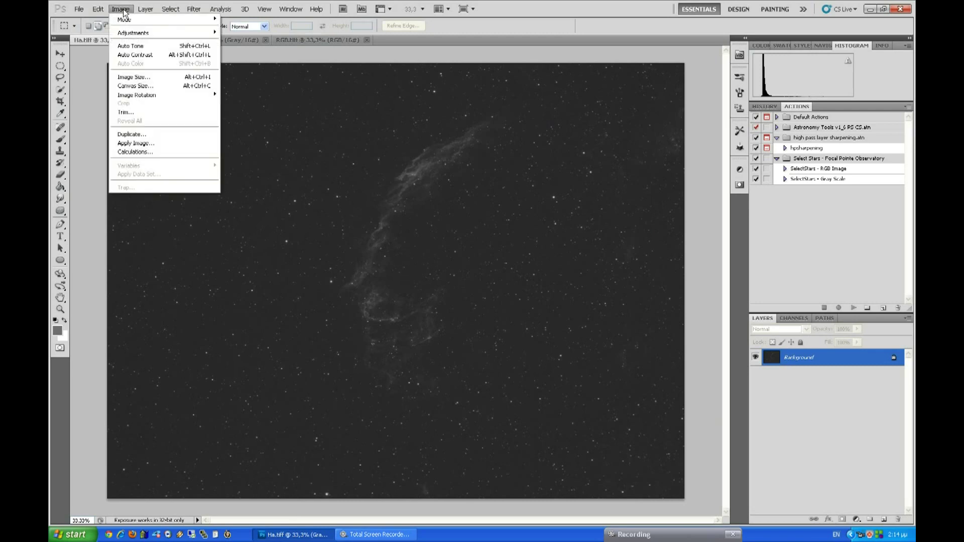
mouse_move(193, 34)
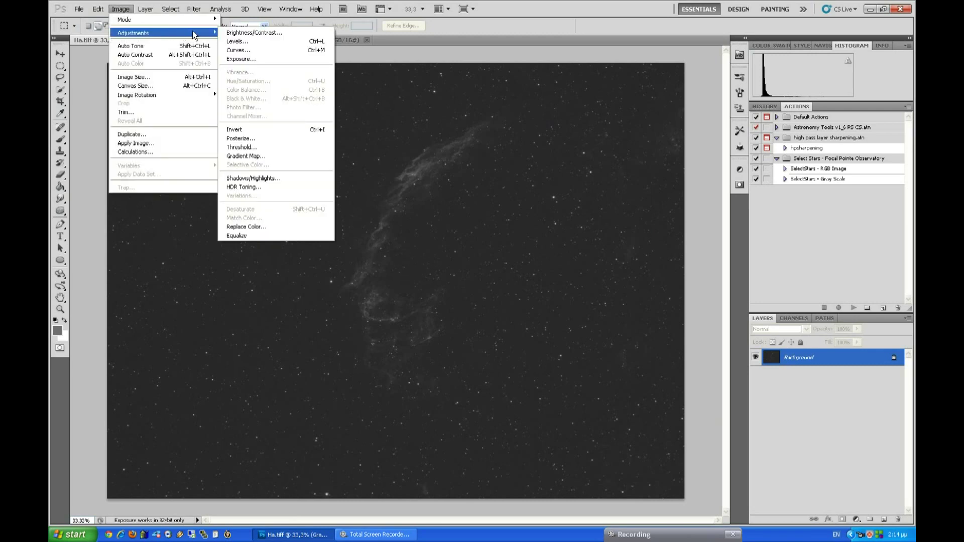
click(250, 41)
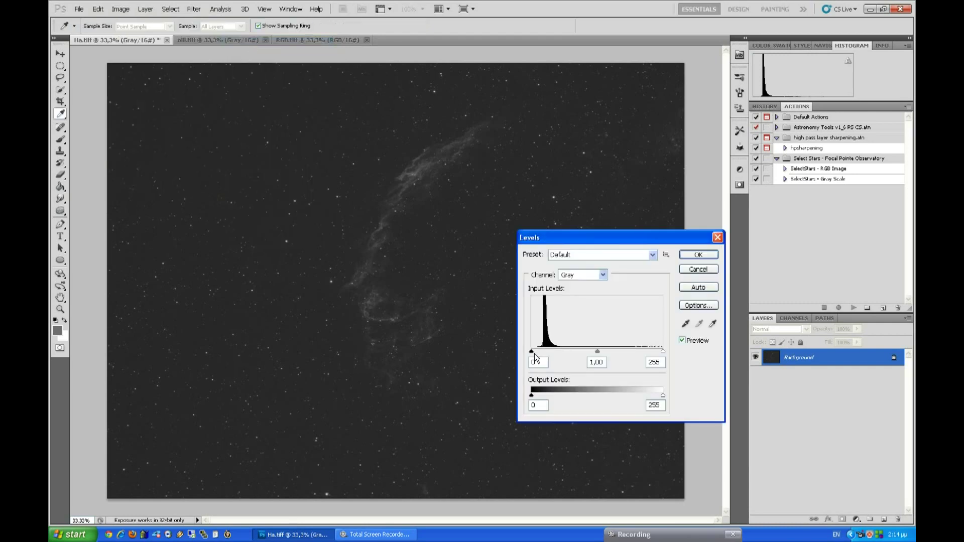
drag(532, 352, 537, 352)
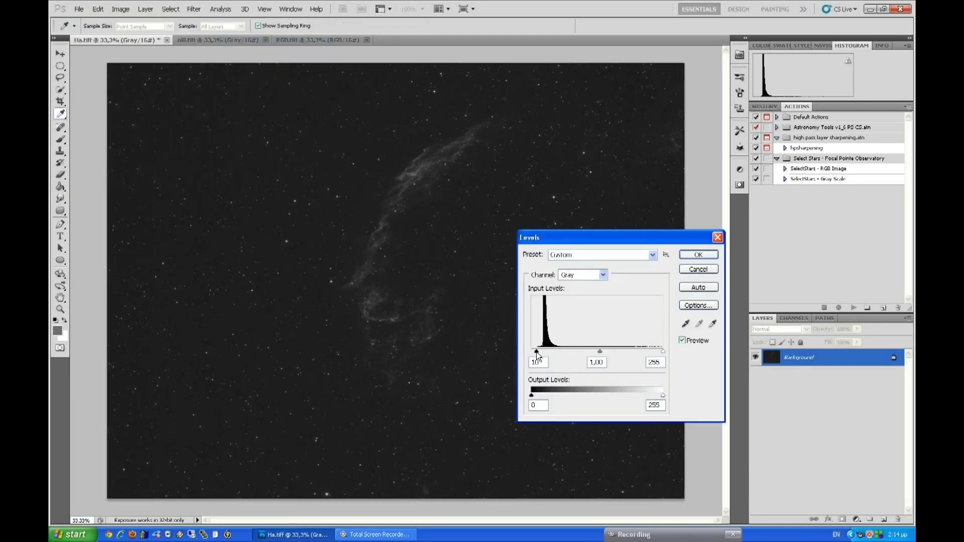
drag(598, 352, 561, 352)
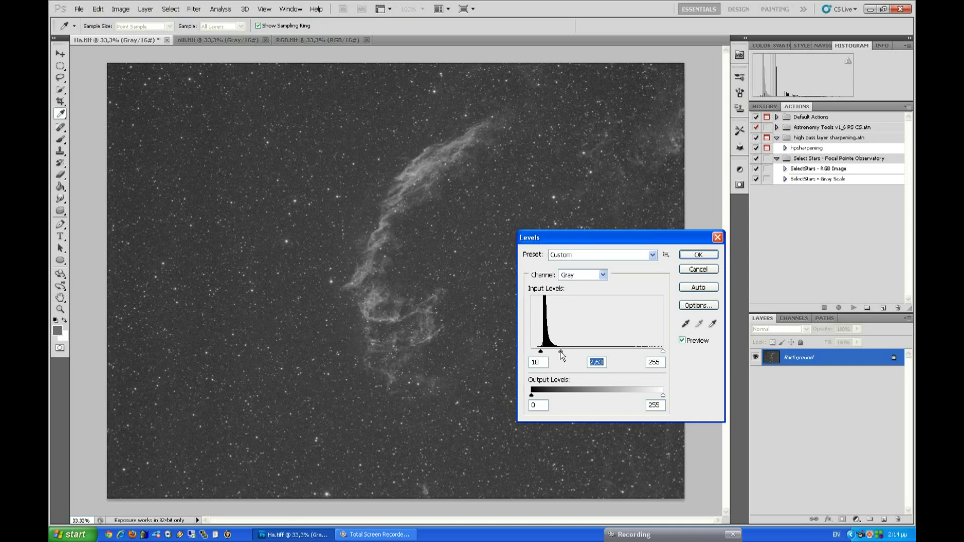
key(ctrl+plus)
key(ctrl+plus)
key(ctrl+plus)
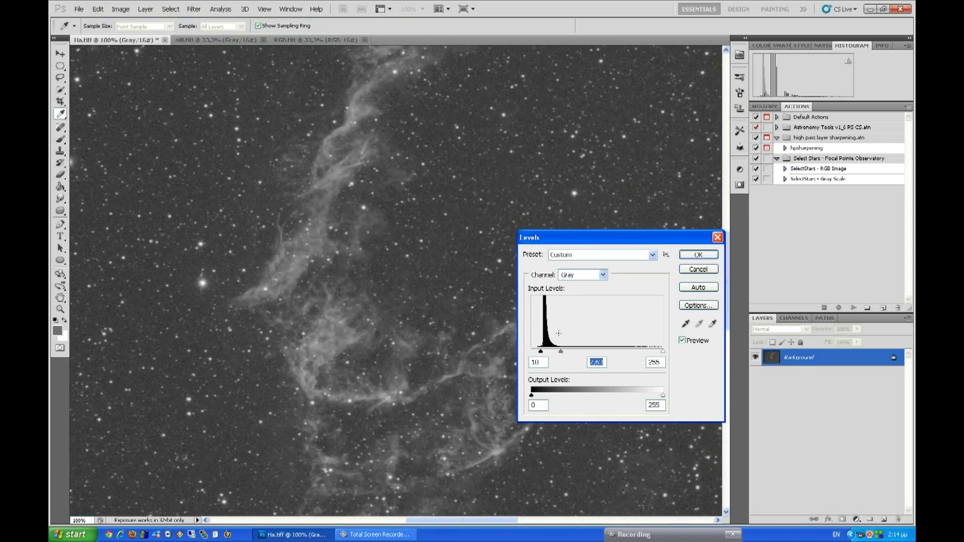
drag(542, 353, 558, 352)
click(698, 255)
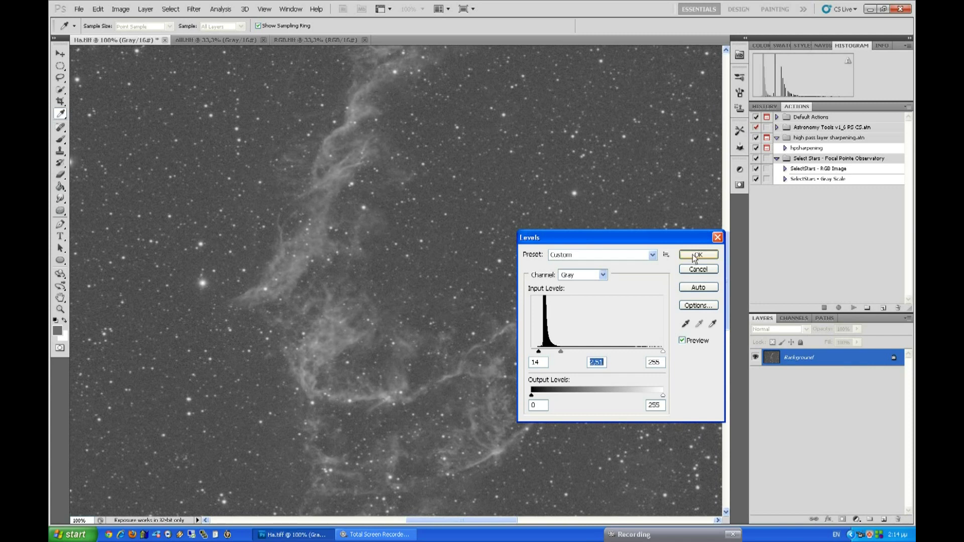
- Apply a third Levels adjustment to the Ha image with black input 39 and midtones 1.32, comparing it with the unadjusted preview
scroll(346, 231, down, 2)
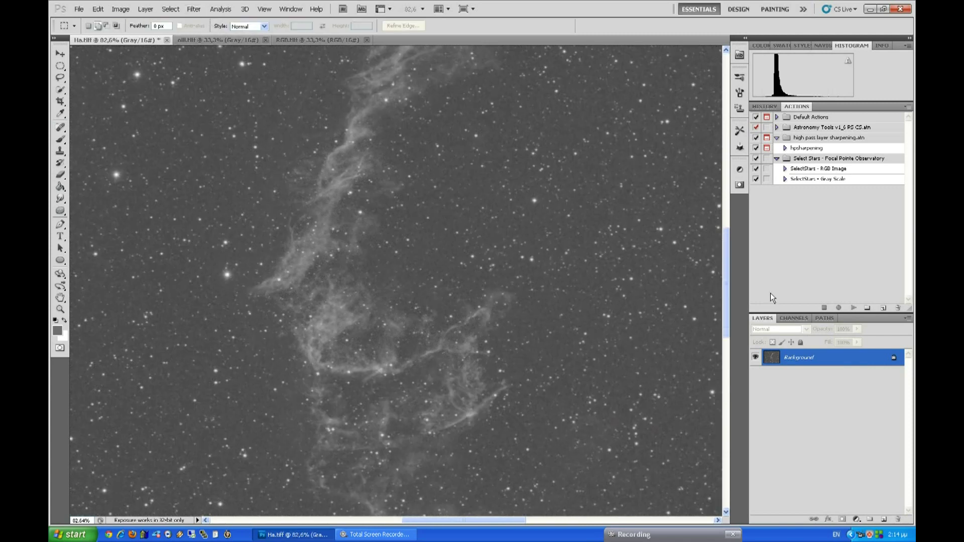
drag(729, 301, 713, 237)
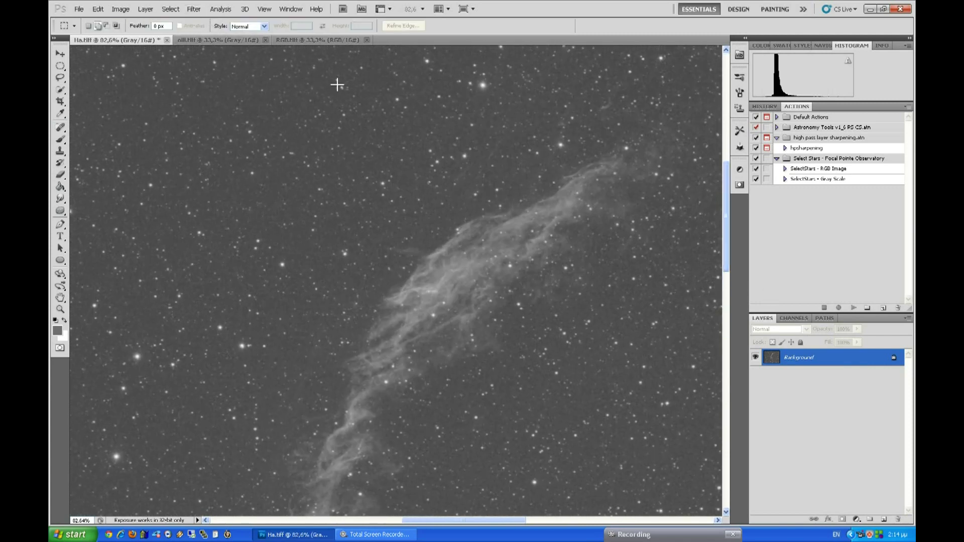
click(113, 11)
mouse_move(158, 31)
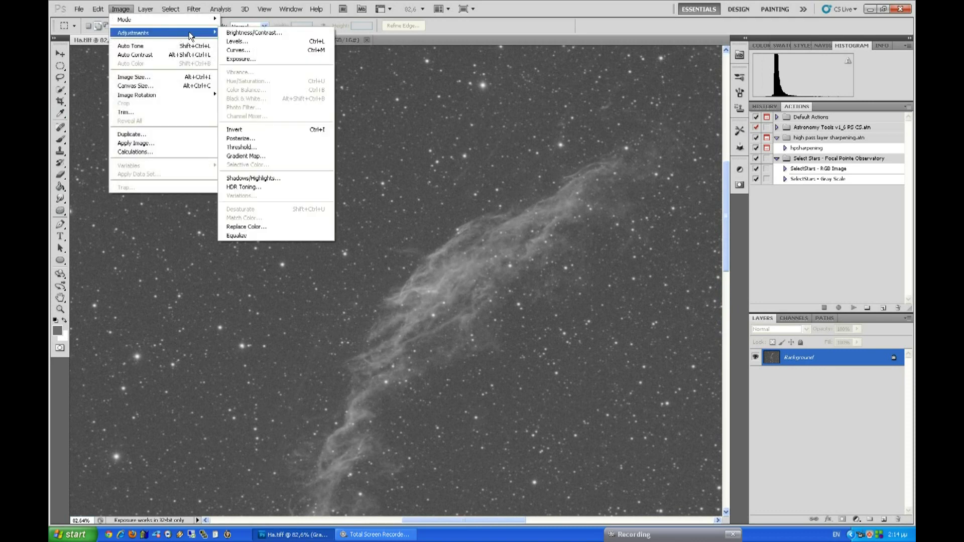
click(259, 49)
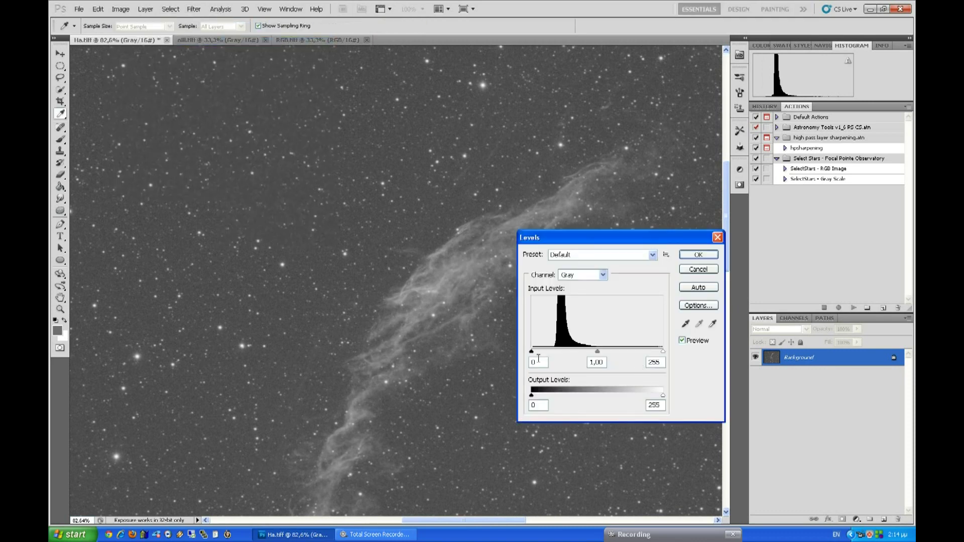
drag(532, 353, 596, 352)
click(683, 340)
click(682, 340)
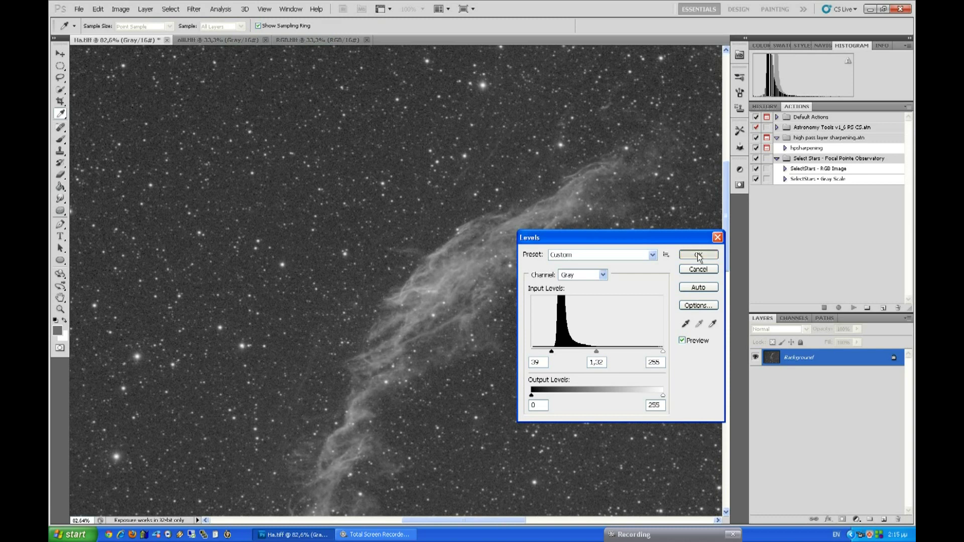
click(699, 255)
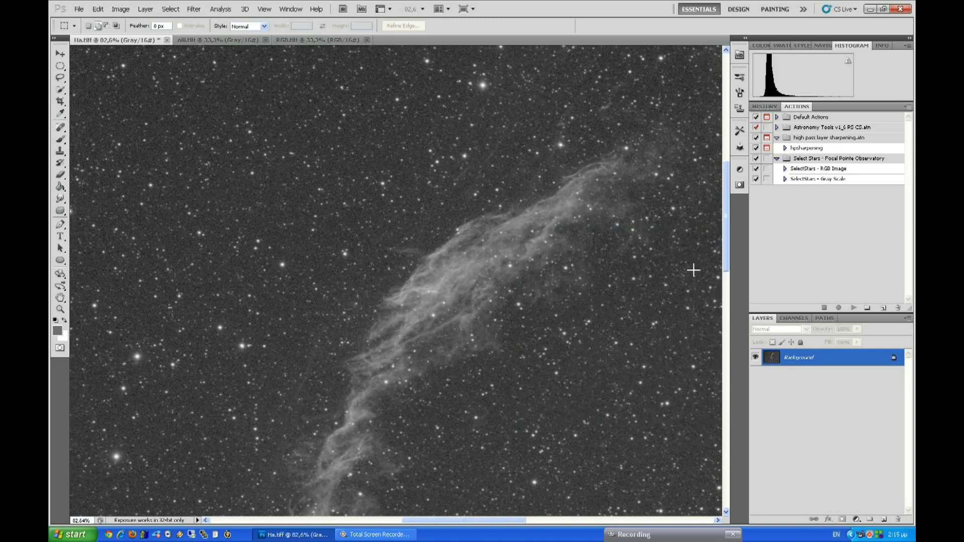
- Open a further Levels adjustment for the Ha image, set its black input level to 5 and uncover the nebula
click(129, 12)
mouse_move(192, 31)
click(253, 43)
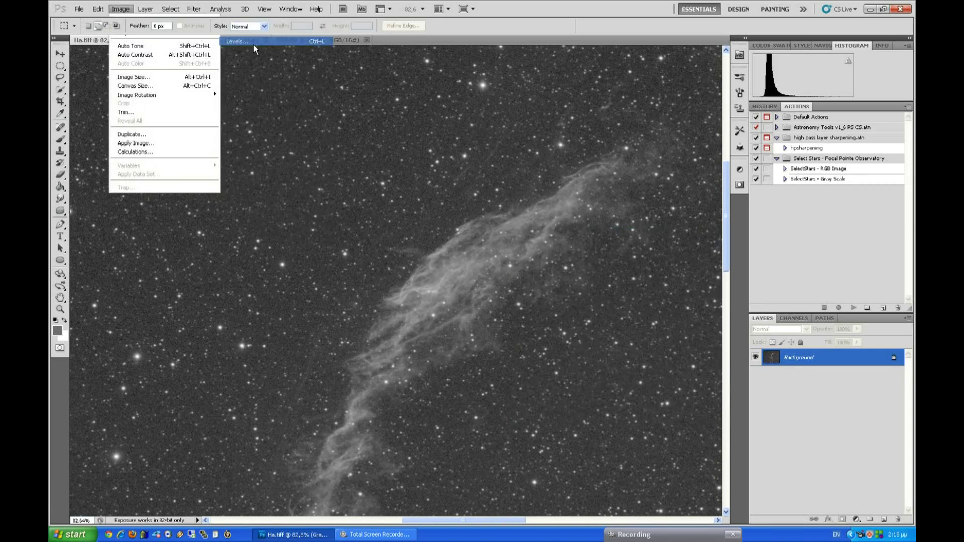
drag(533, 352, 535, 352)
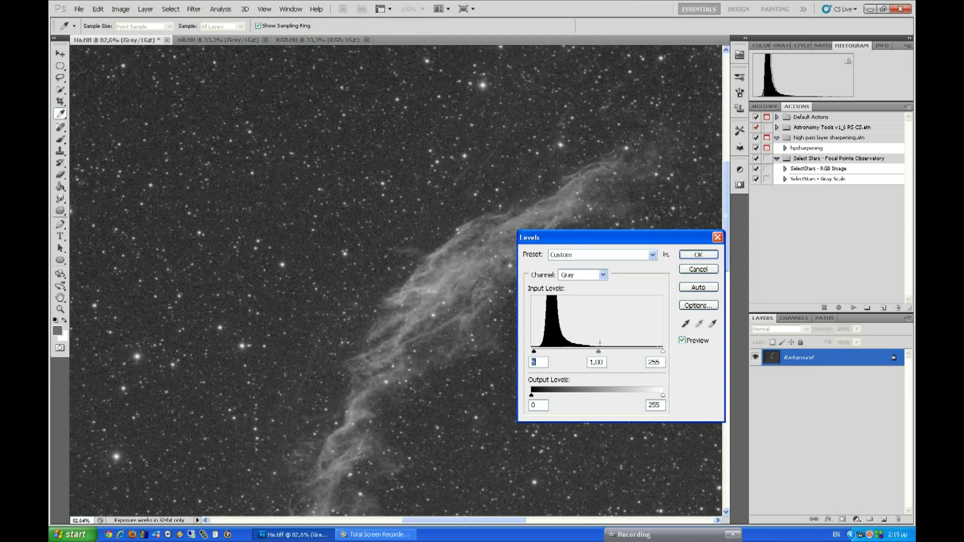
drag(589, 237, 628, 249)
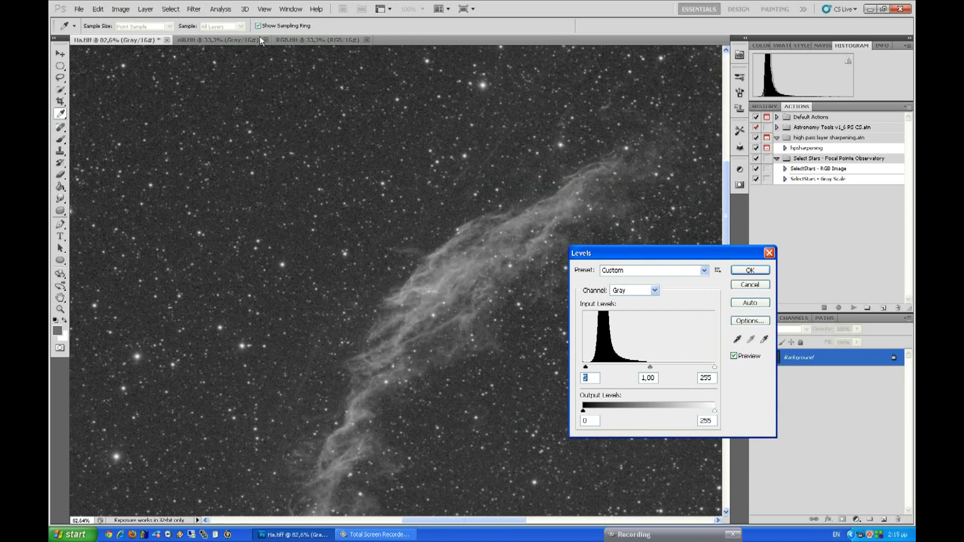
- Try a black input level of 1 with midtones at 1.38 in the Levels adjustment
key(Down)
key(Down)
key(Down)
key(Down)
key(Down)
key(Up)
key(Tab)
key(Up)
key(Up)
key(Up)
key(Up)
key(Up)
key(Up)
key(Up)
key(Up)
key(Up)
key(Up)
key(Up)
key(Up)
key(Up)
key(Up)
key(Up)
key(Up)
key(Up)
key(Up)
key(Up)
key(Up)
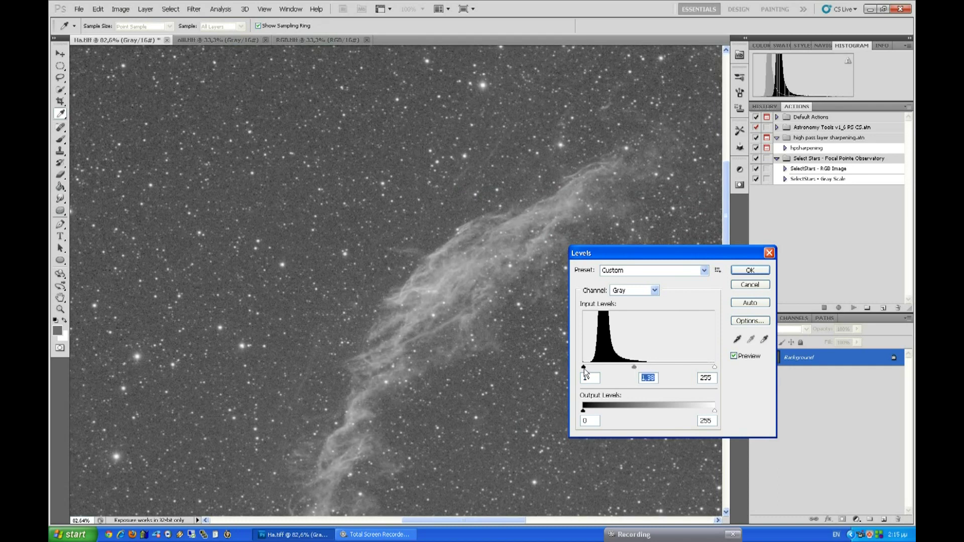
- Try a stronger stretch with black input 18 and midtones about 1.90, checking the faint nebulosity near the image's right edge
key(shift+Tab)
key(Up)
drag(429, 526, 535, 527)
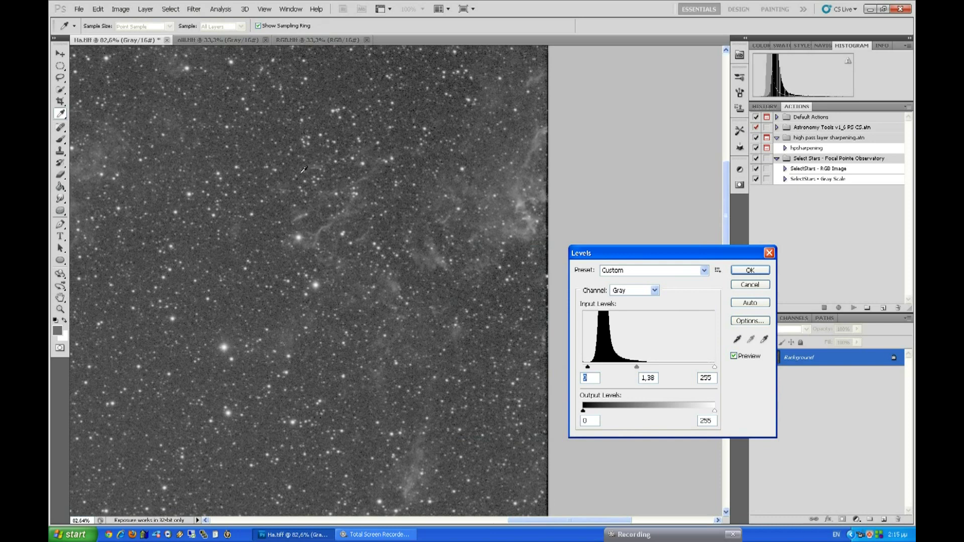
mouse_move(637, 367)
mouse_down()
mouse_move(593, 368)
mouse_move(625, 366)
mouse_up()
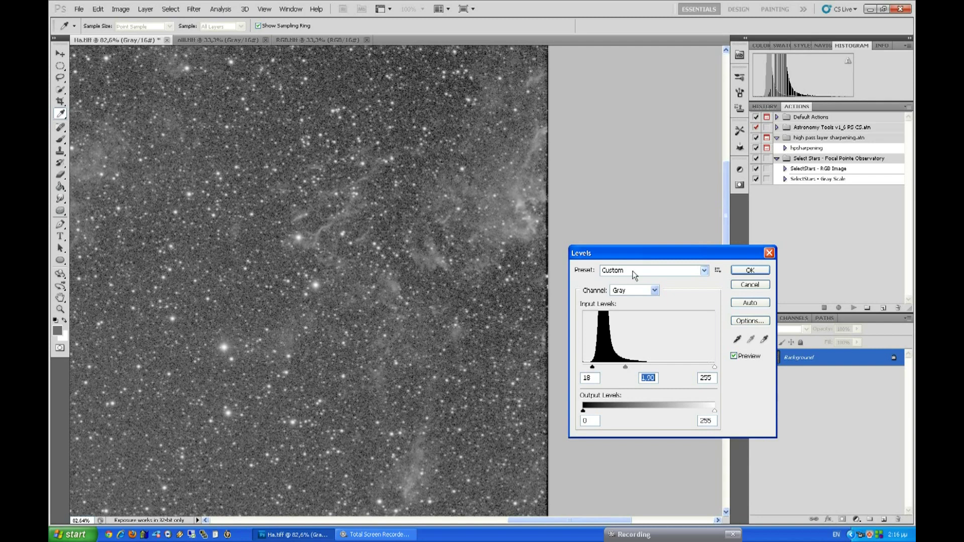
drag(534, 524, 460, 528)
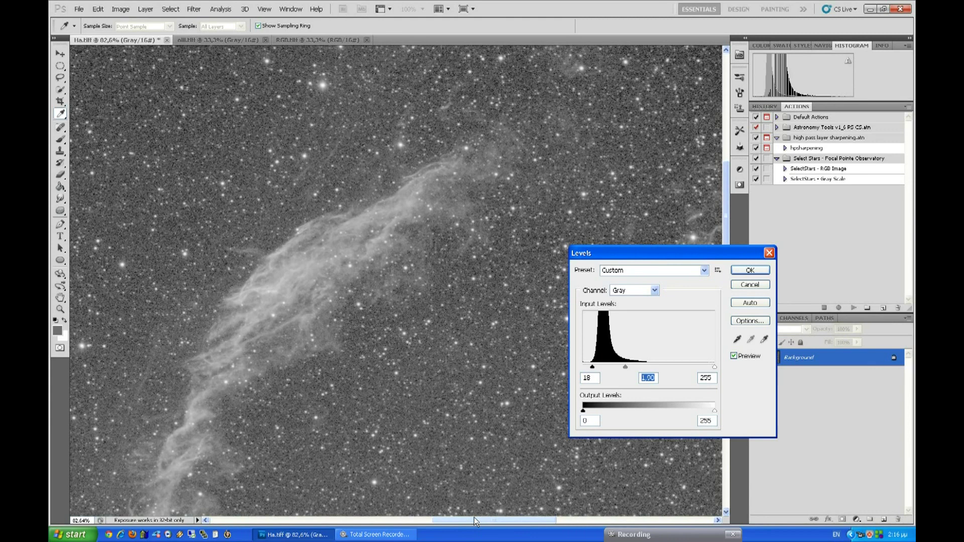
drag(475, 521, 555, 523)
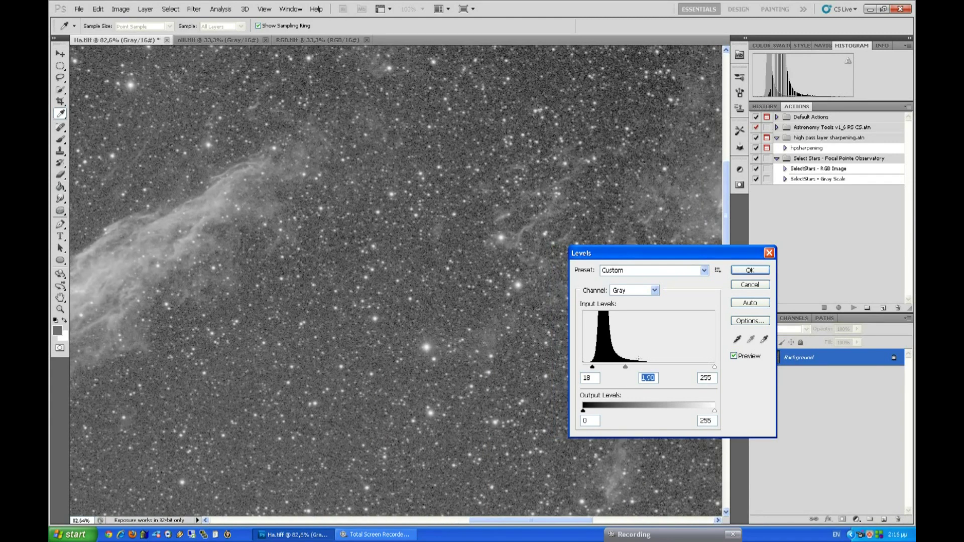
- Set the black input level to 8 and midtones to 1.13, compare against the unadjusted preview, and apply the Levels adjustment
drag(593, 367, 647, 372)
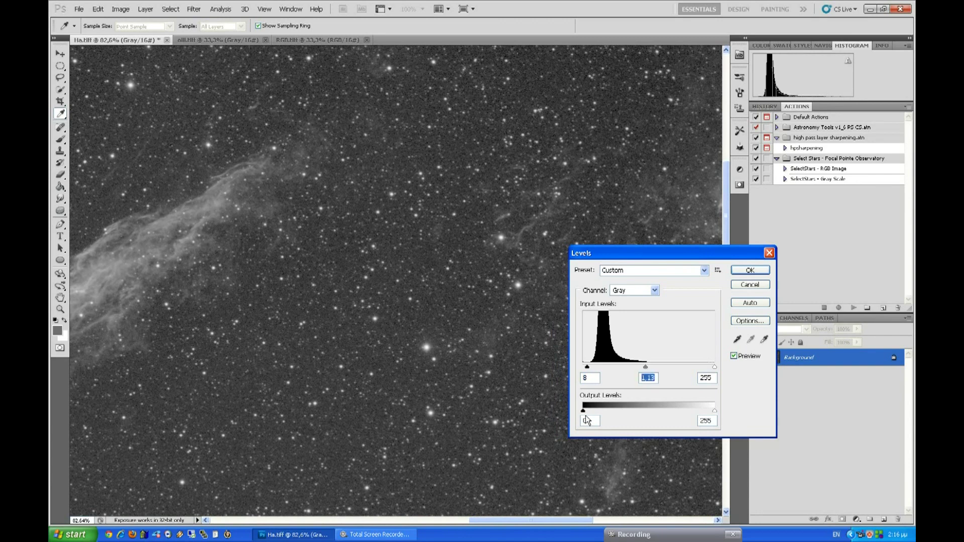
key(ctrl+0)
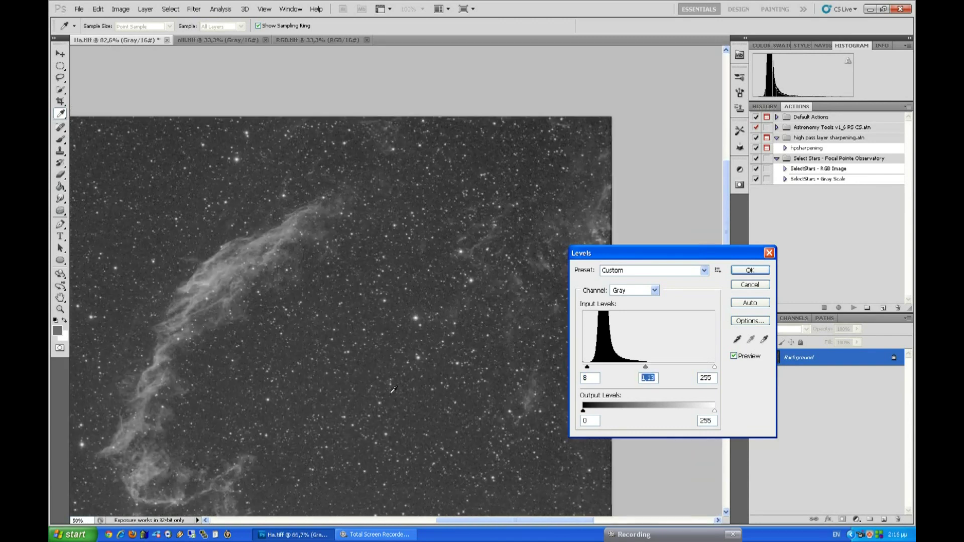
key(ctrl+alt+0)
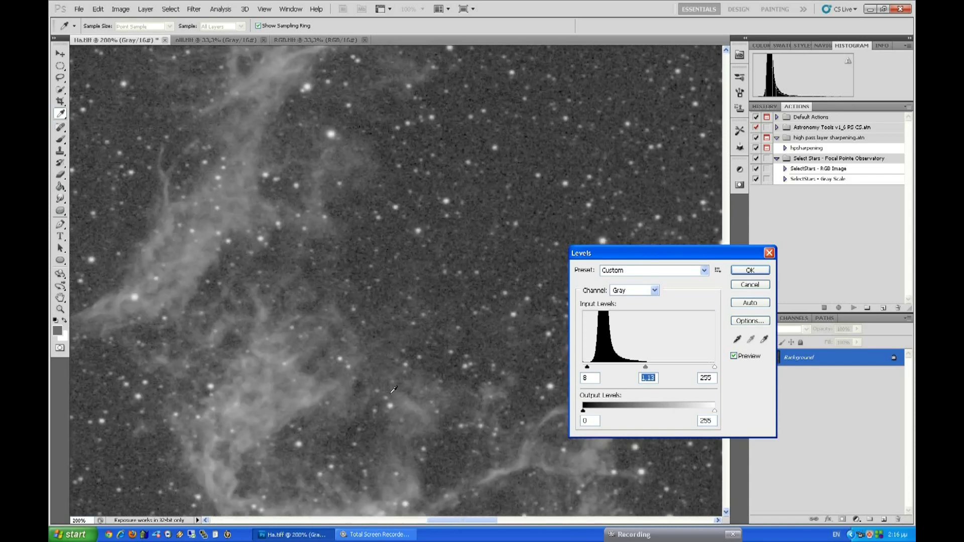
key(ctrl+minus)
click(735, 356)
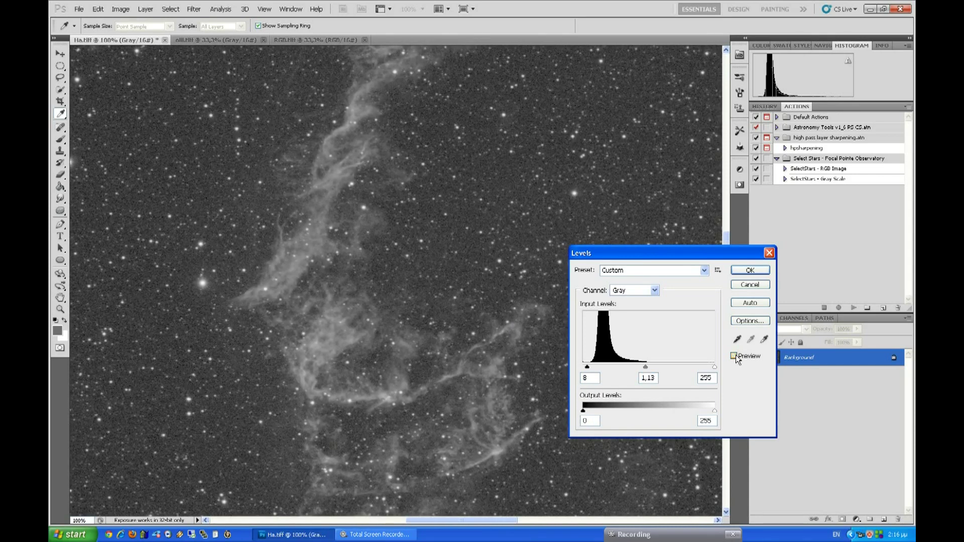
click(738, 271)
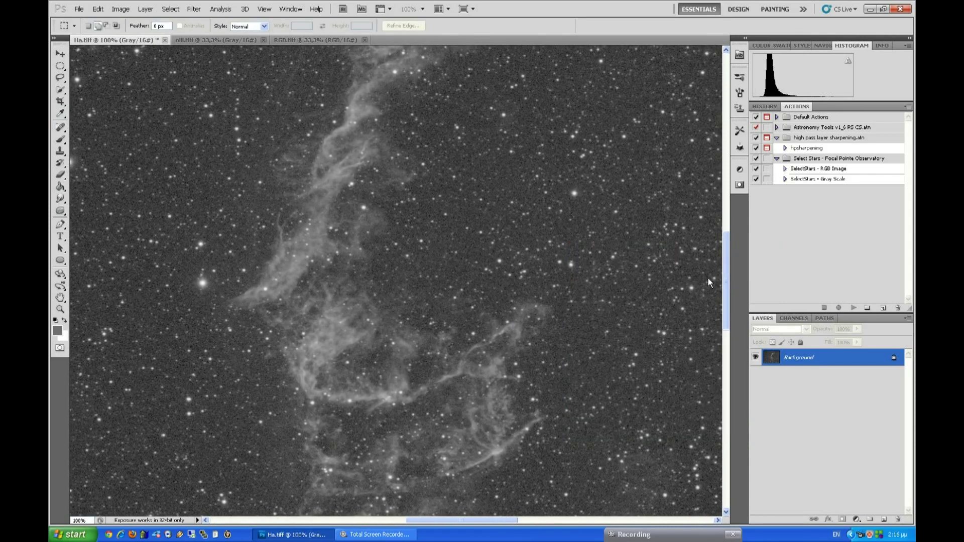
- Inspect the stretched Ha nebula as a whole and close up
key(ctrl+minus)
key(ctrl+minus)
key(ctrl+minus)
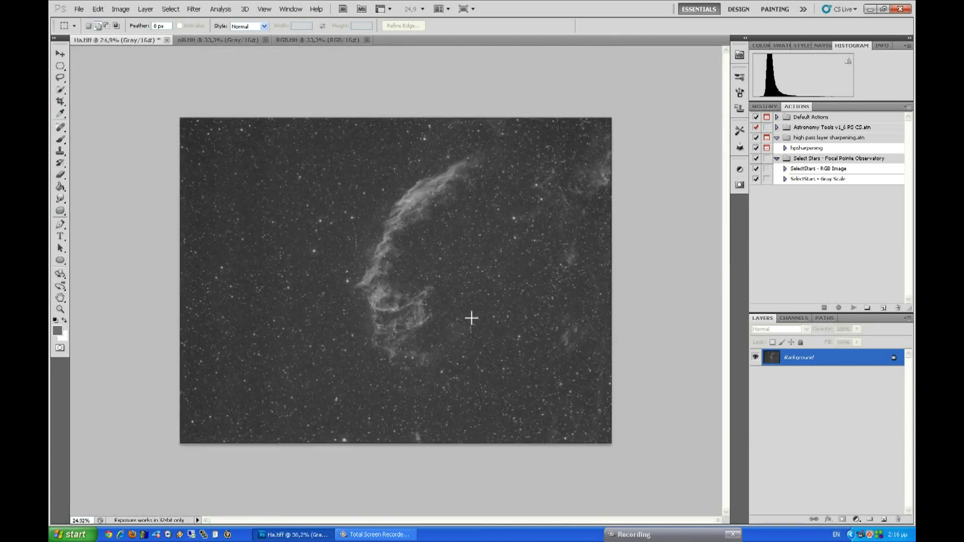
scroll(412, 199, up, 4)
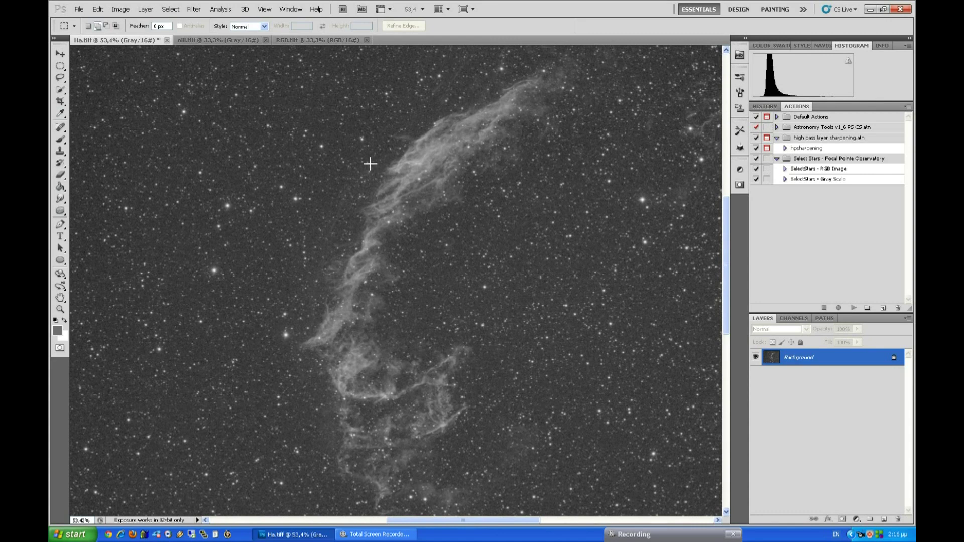
scroll(382, 131, up, 2)
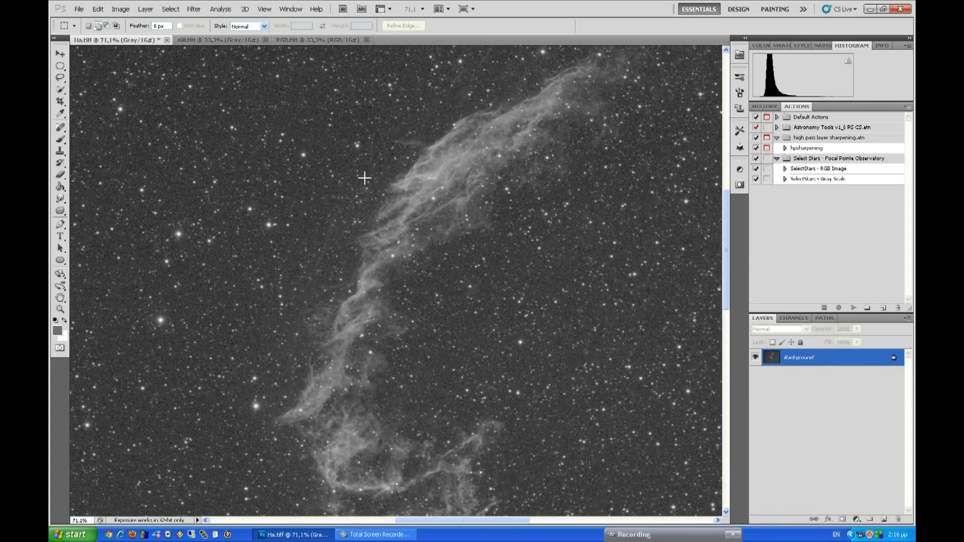
- Try black input levels of 21 and 29, and a white input level of 70, in a Levels adjustment, and cancel it
click(120, 9)
mouse_move(196, 34)
click(264, 41)
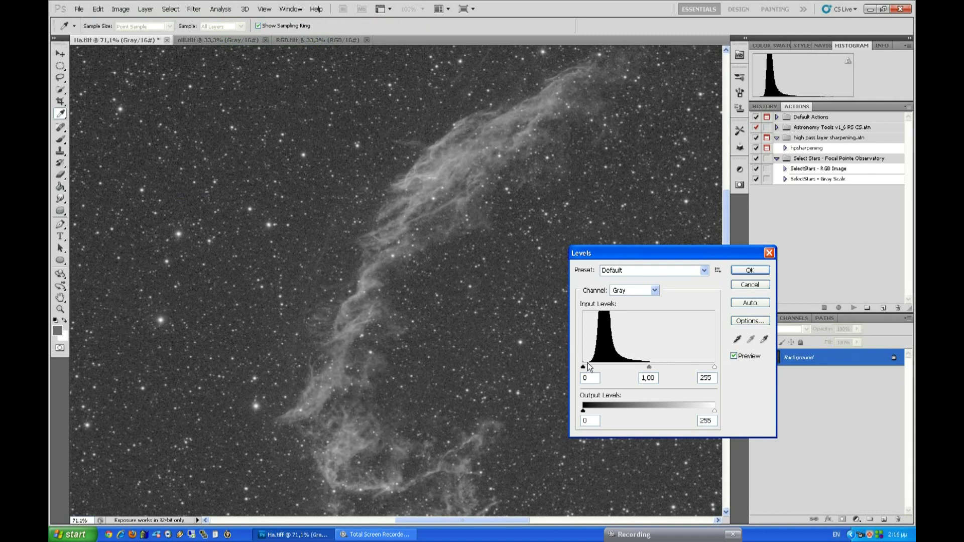
drag(585, 369, 595, 370)
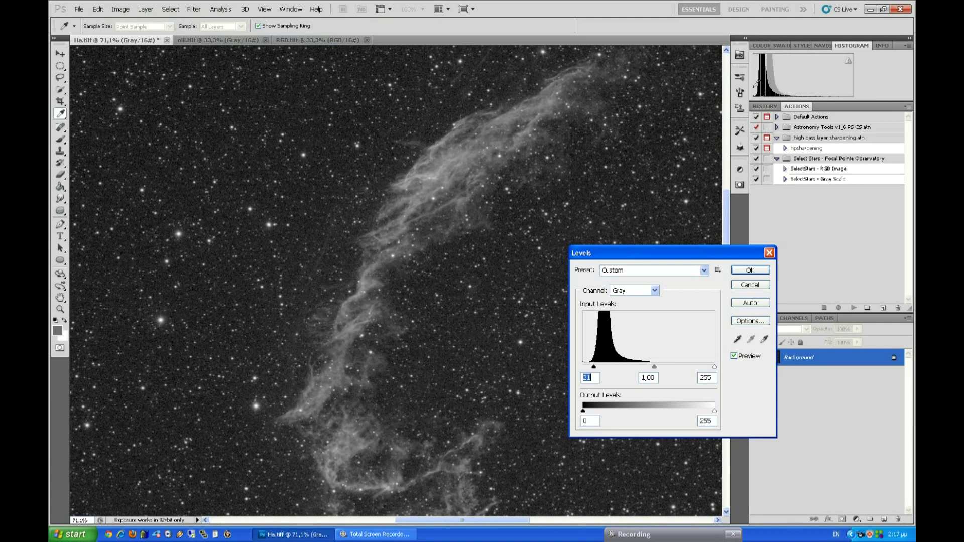
drag(596, 372, 599, 372)
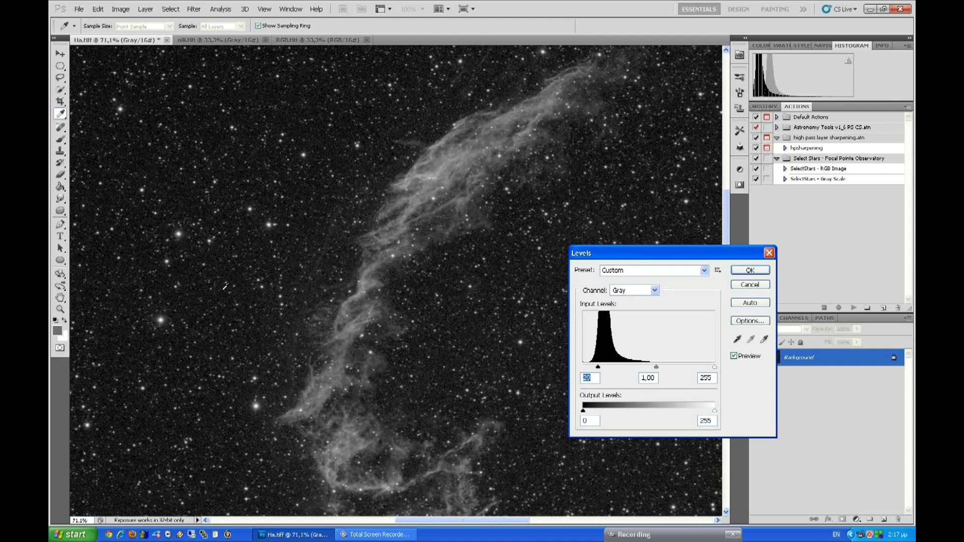
drag(598, 367, 582, 369)
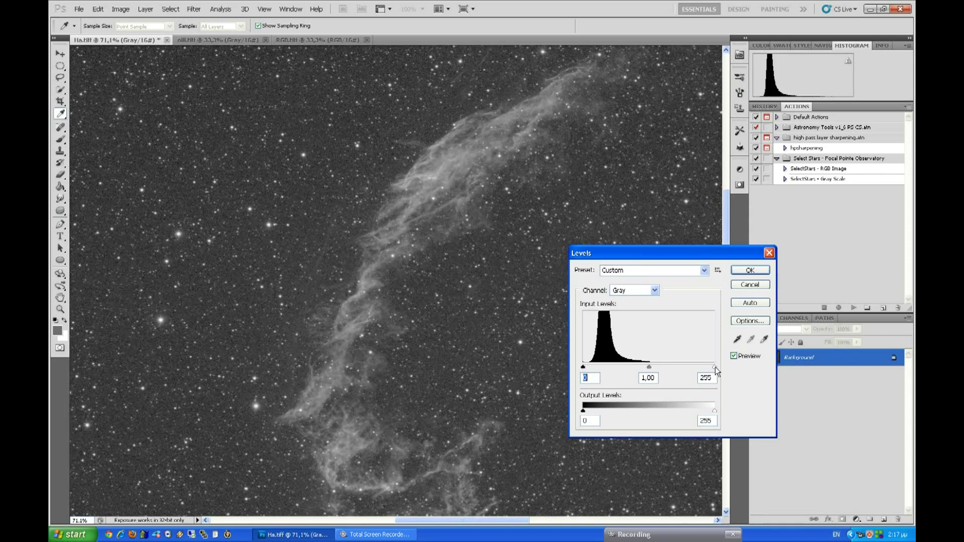
drag(715, 367, 620, 367)
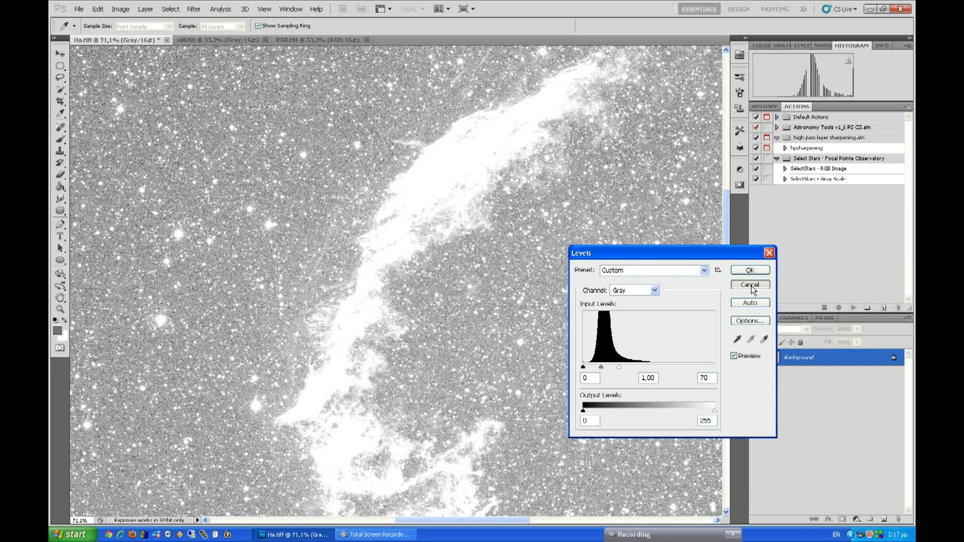
click(750, 285)
- Start a Curves adjustment, sample the nebula's brightness on the curve, and anchor a point at input 46, output 47
scroll(498, 242, down, 3)
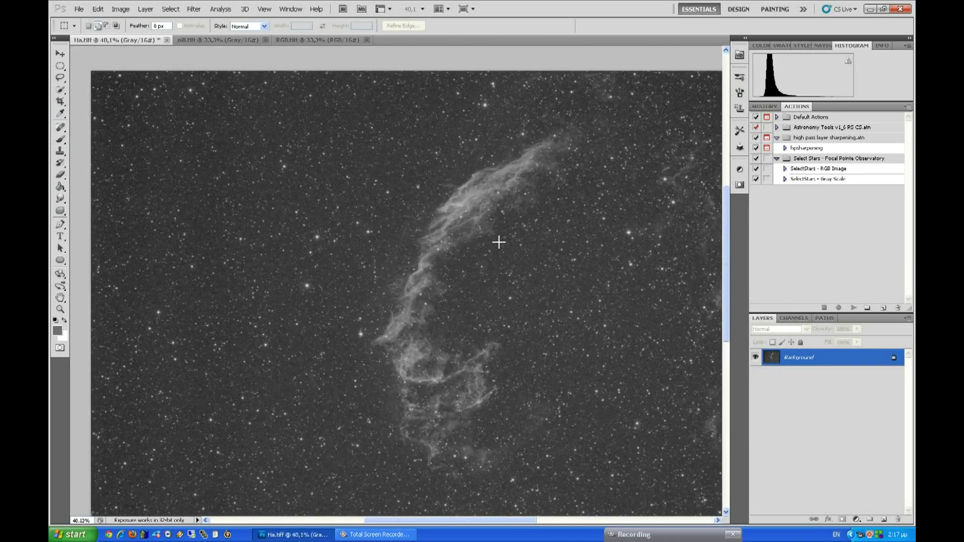
scroll(463, 201, up, 2)
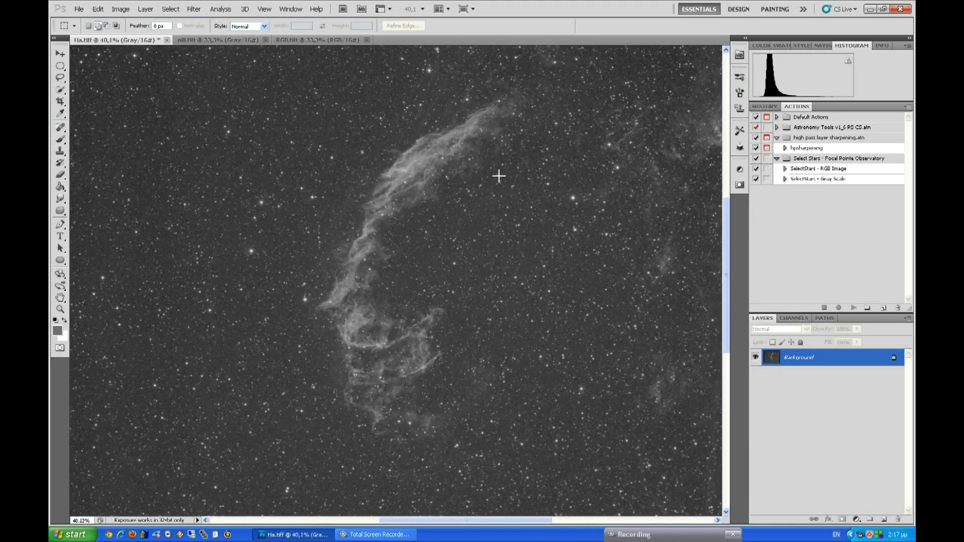
scroll(519, 180, down, 1)
scroll(522, 182, up, 5)
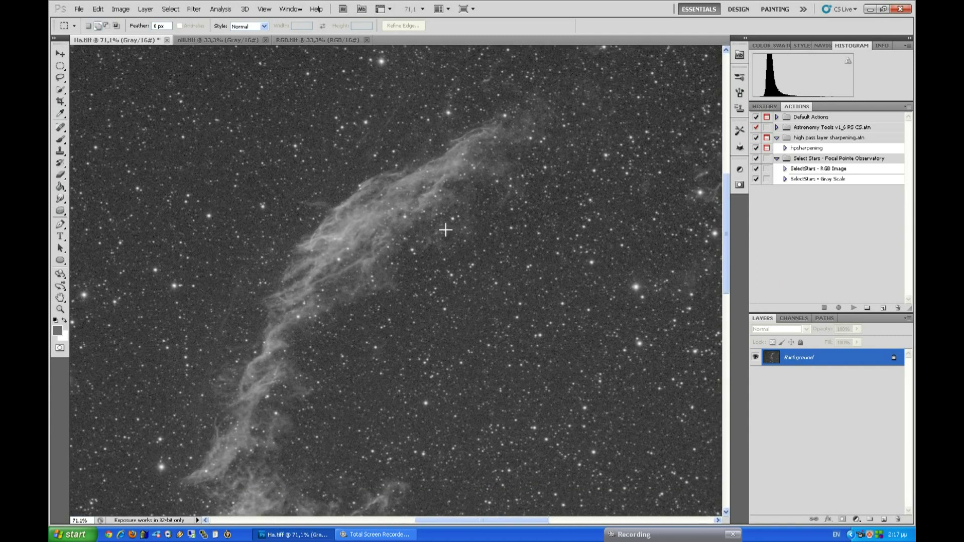
scroll(455, 234, down, 1)
scroll(443, 257, right, 3)
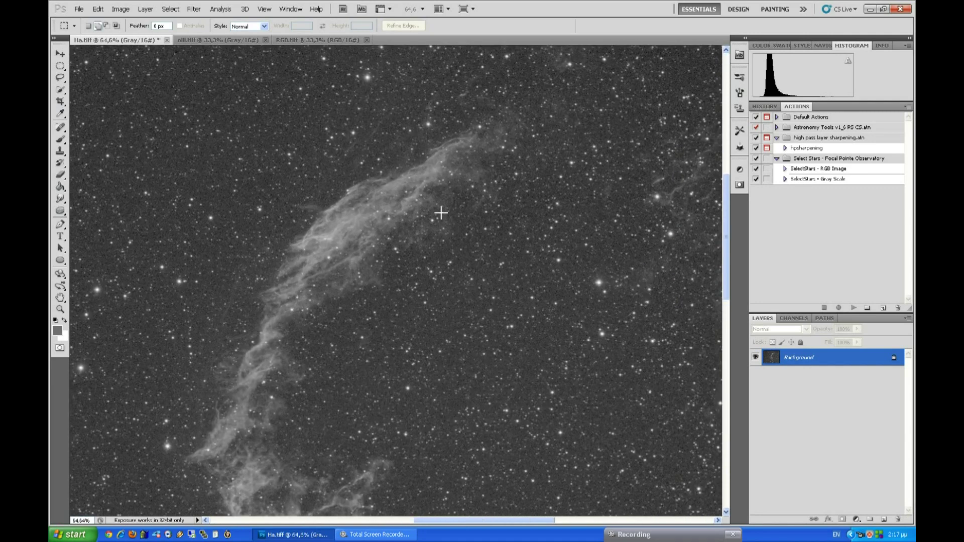
click(120, 10)
mouse_move(208, 33)
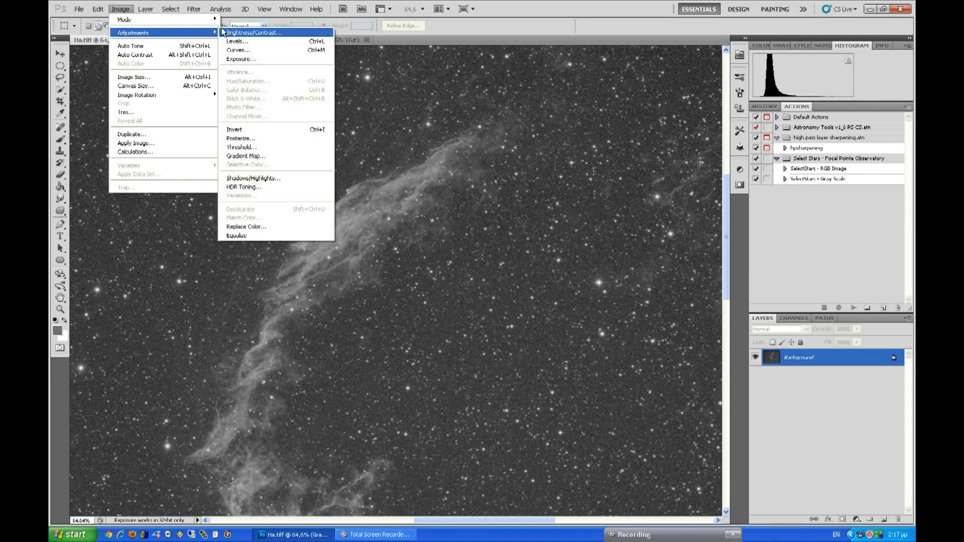
click(247, 51)
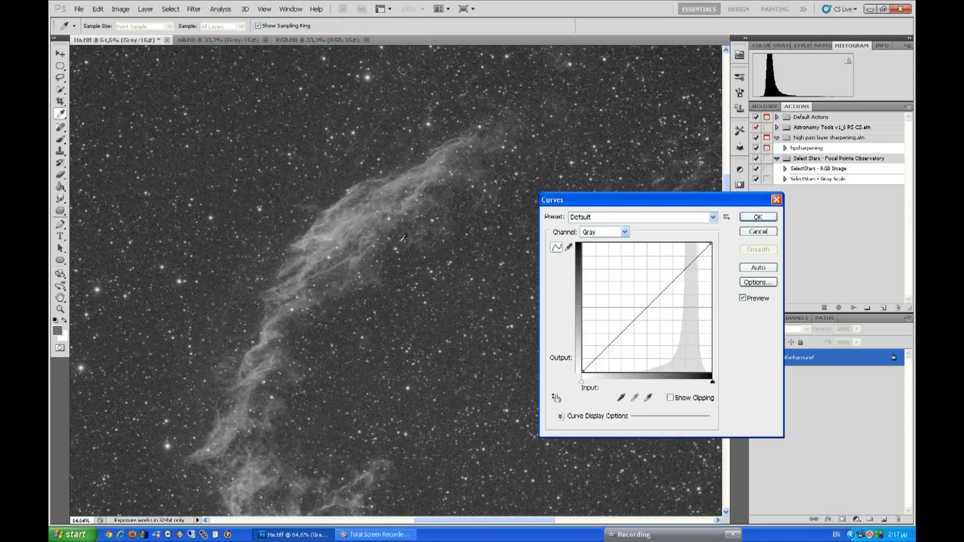
click(342, 226)
click(341, 226)
click(343, 224)
click(342, 225)
click(643, 310)
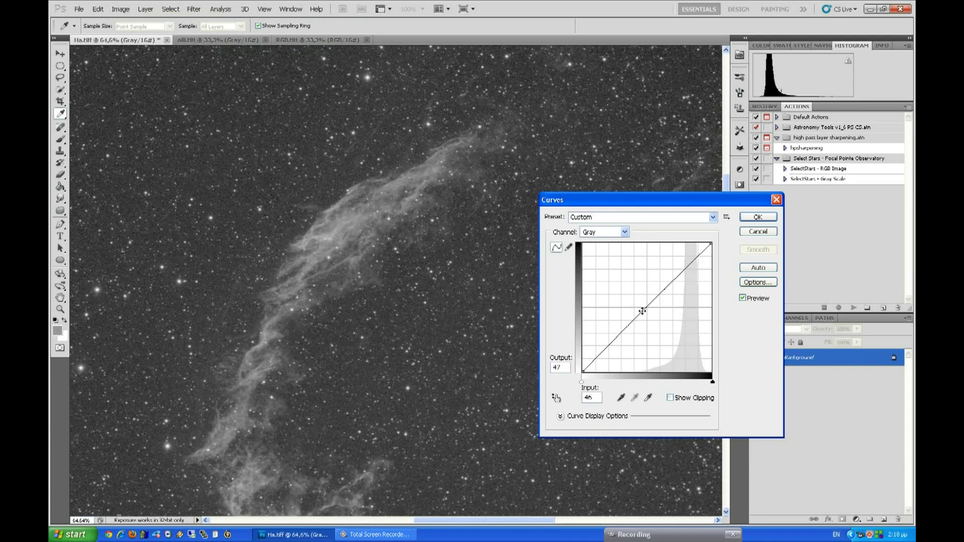
- Sample the sky background, darken it with a curve point at input 79, output 85, move the nebula point to about 48/46, and compare the preview
click(493, 355)
click(492, 355)
click(685, 267)
drag(685, 267, 684, 263)
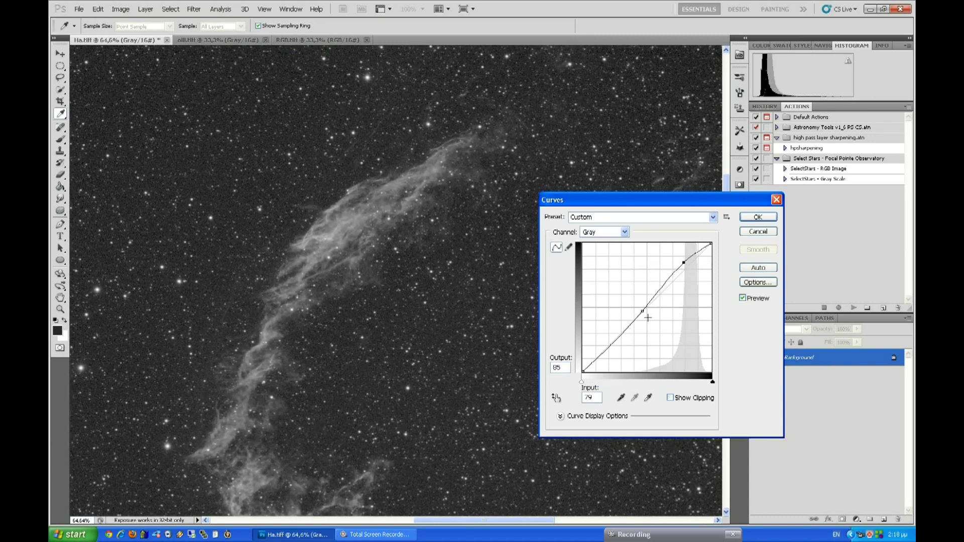
drag(642, 312, 644, 311)
click(743, 298)
click(743, 298)
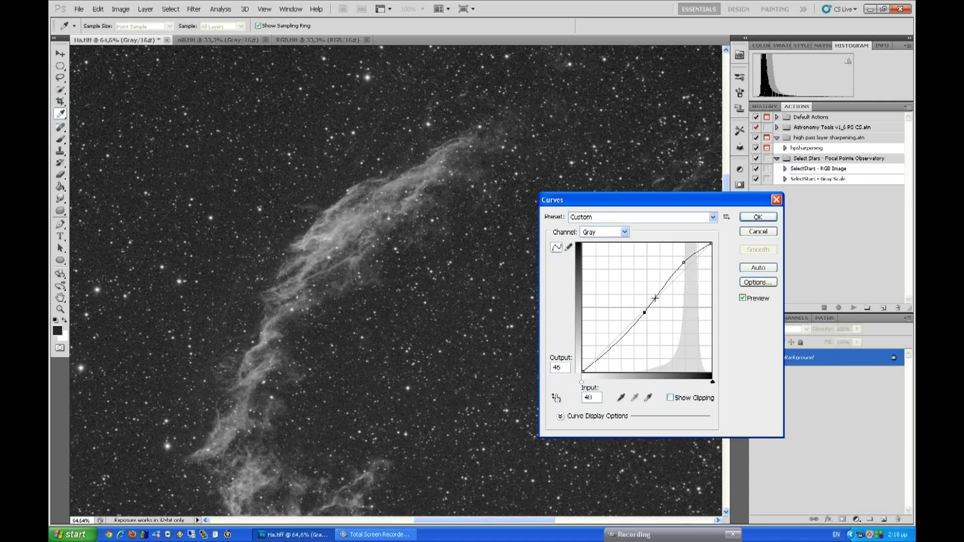
- Refine the curve with extra points at about 57/60, 67/71 and 40/34, and compare against the unadjusted preview
drag(656, 296, 656, 295)
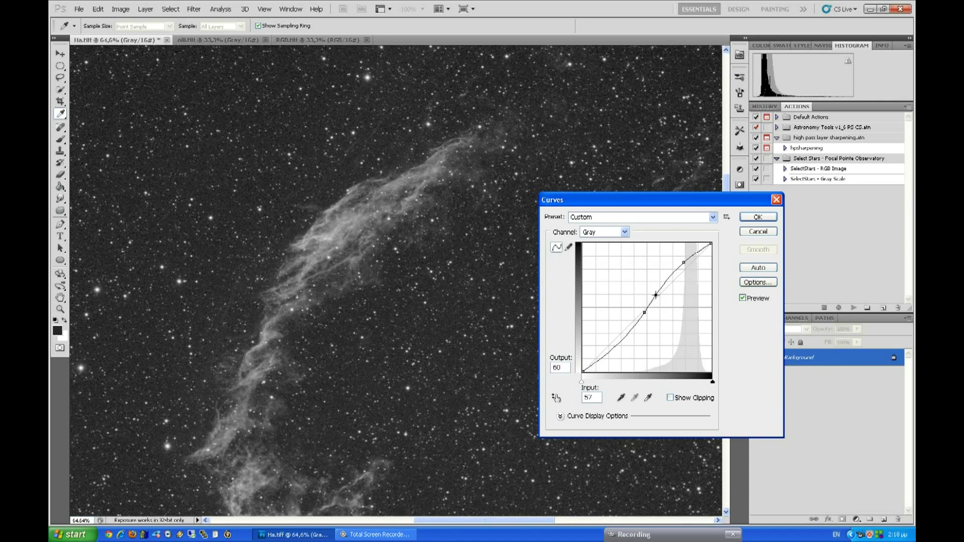
drag(656, 294, 657, 294)
drag(670, 276, 668, 280)
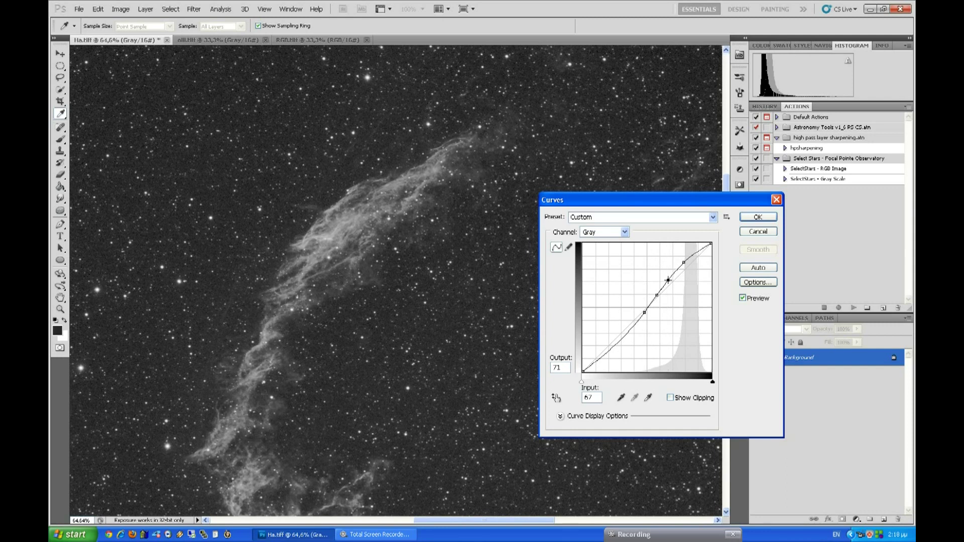
click(635, 327)
click(743, 298)
click(743, 298)
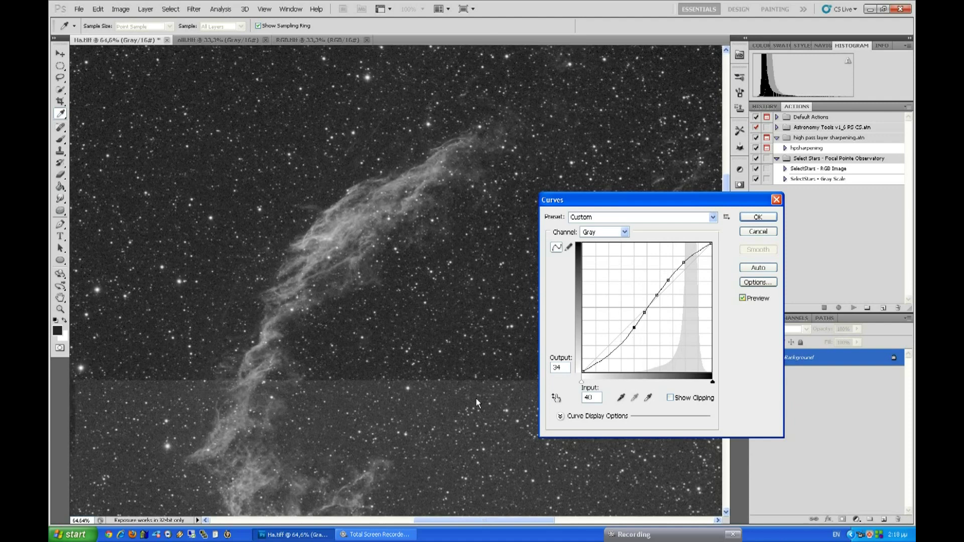
- Compare the preview on the faint nebulosity near the image's right edge, apply the Curves adjustment, and fit the whole image in view
drag(428, 521, 501, 522)
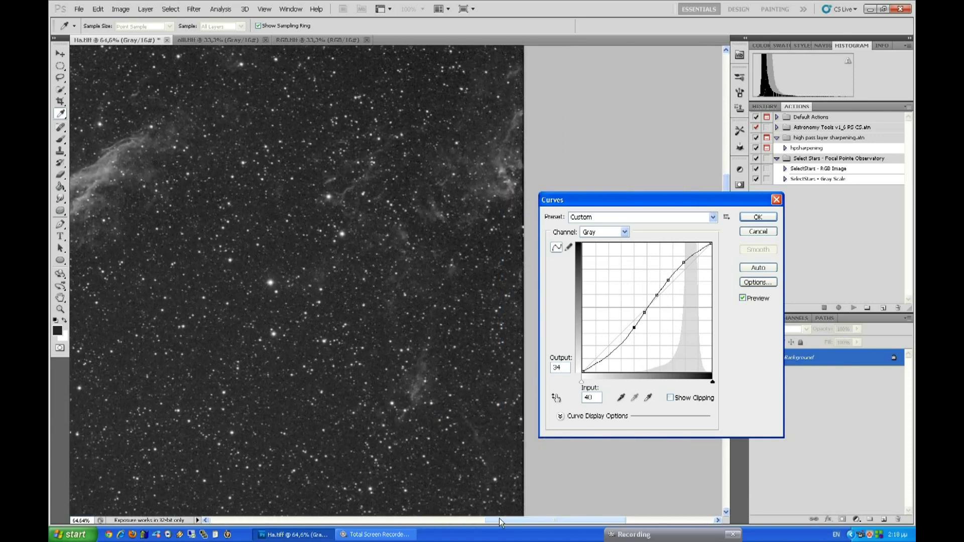
click(743, 298)
click(742, 298)
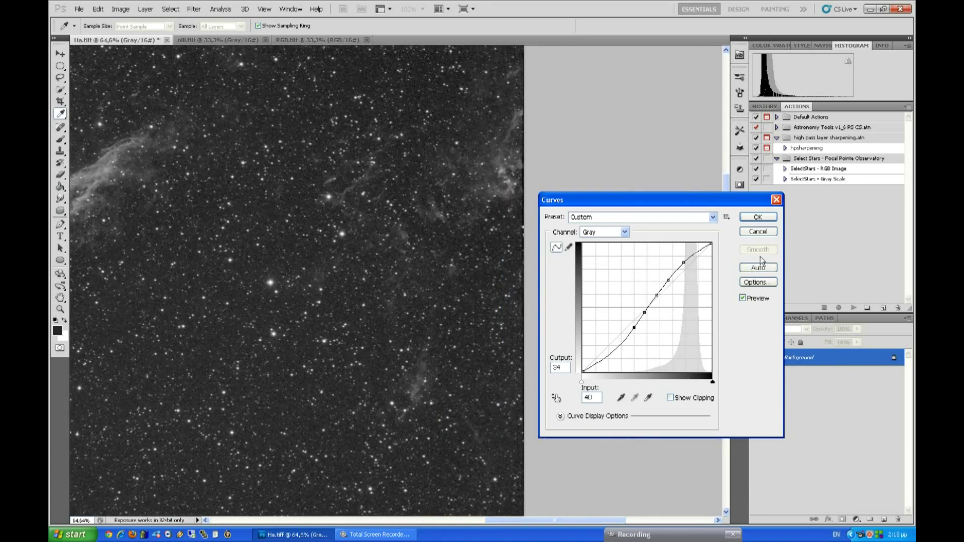
click(758, 217)
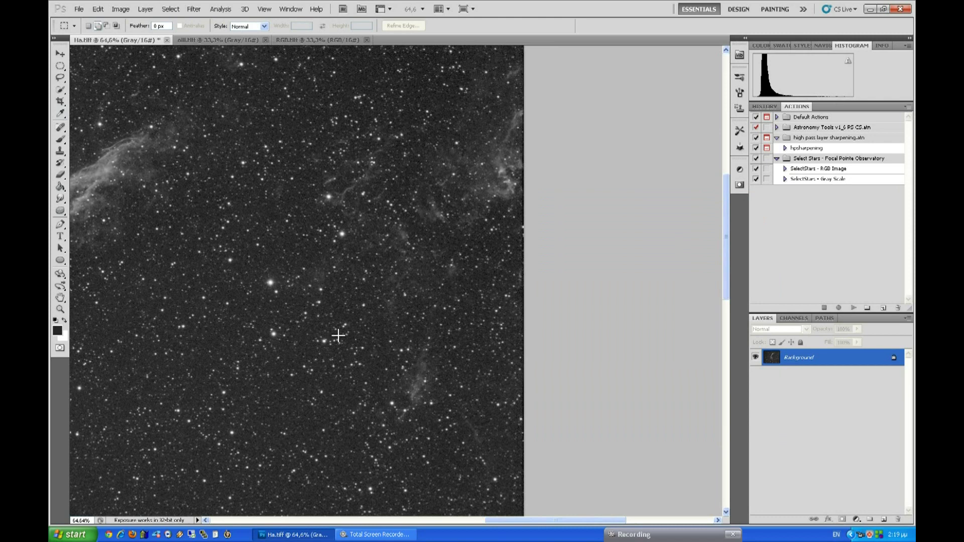
key(ctrl+0)
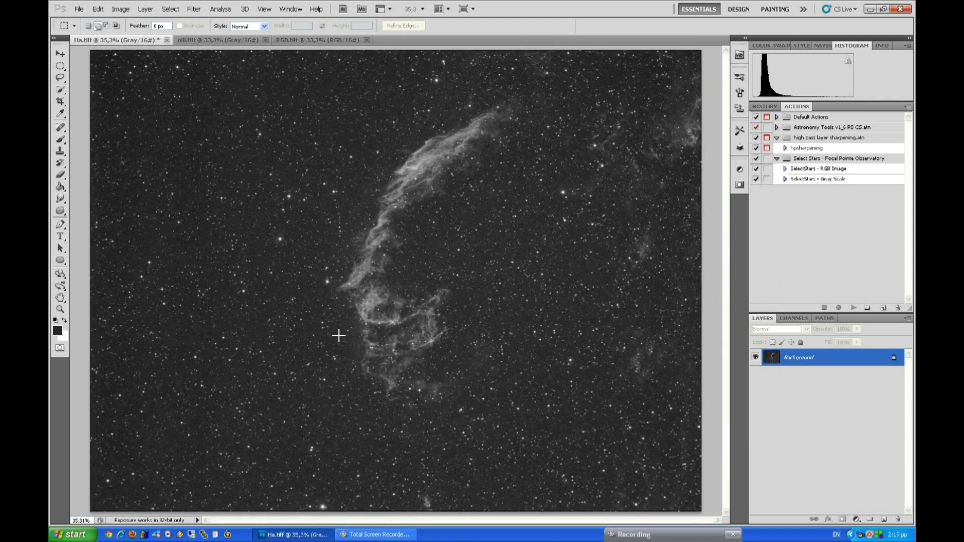